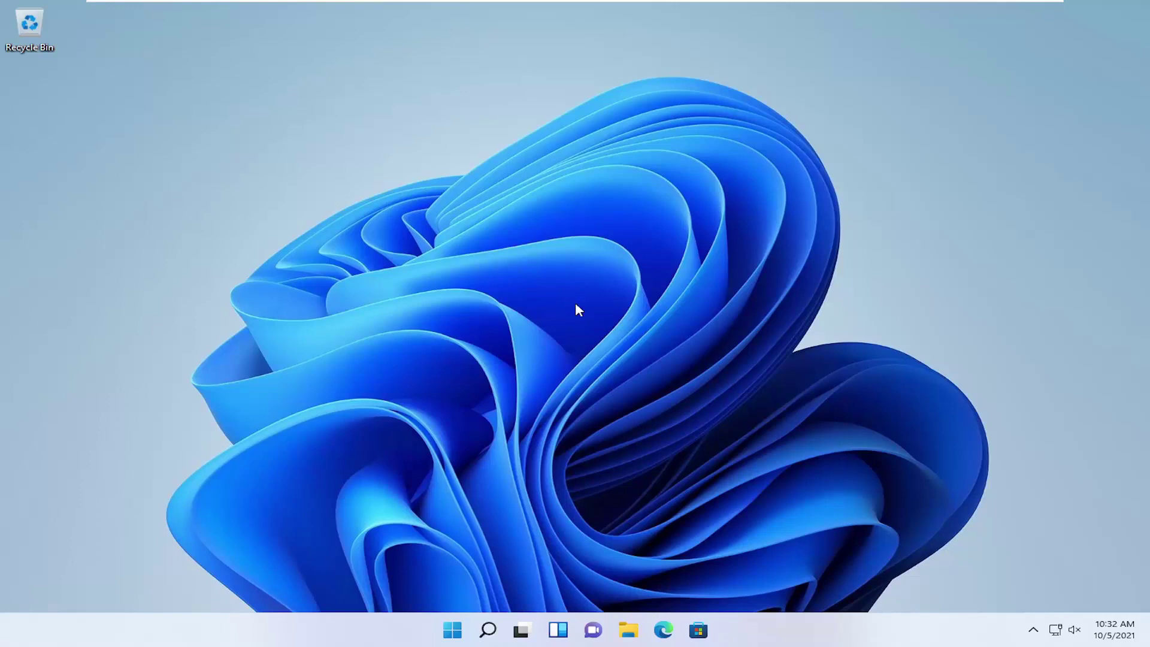
# - Open Microsoft Edge, dismissing the recommended browser settings prompt and the update welcome page
pyautogui.click(665, 630)
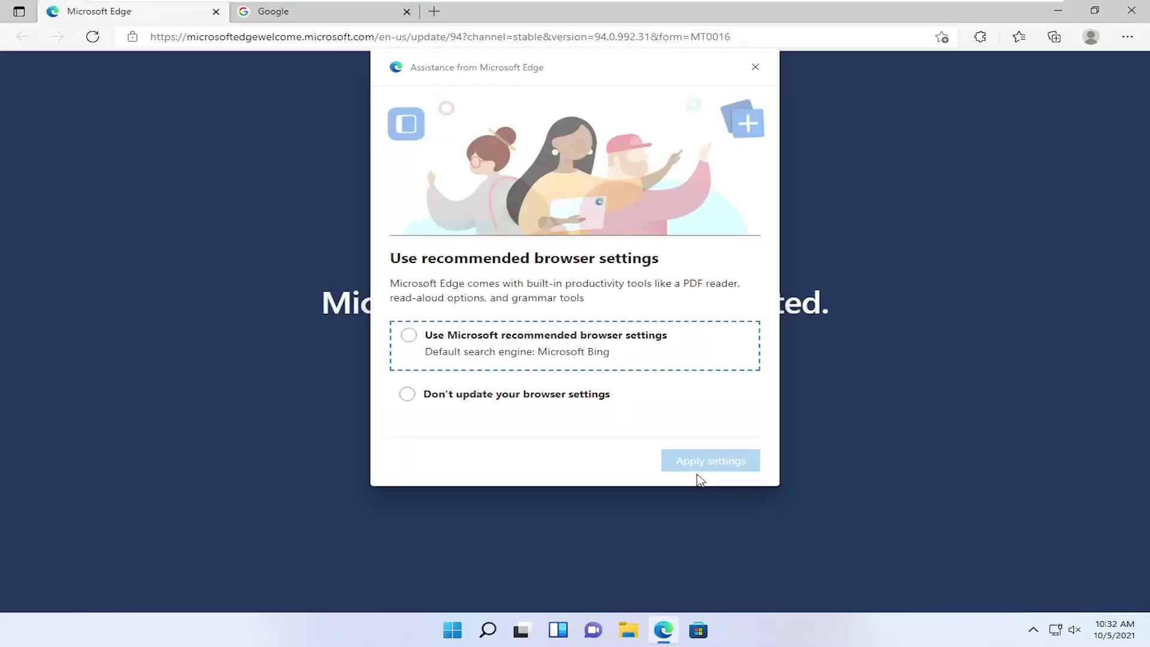
pyautogui.click(755, 66)
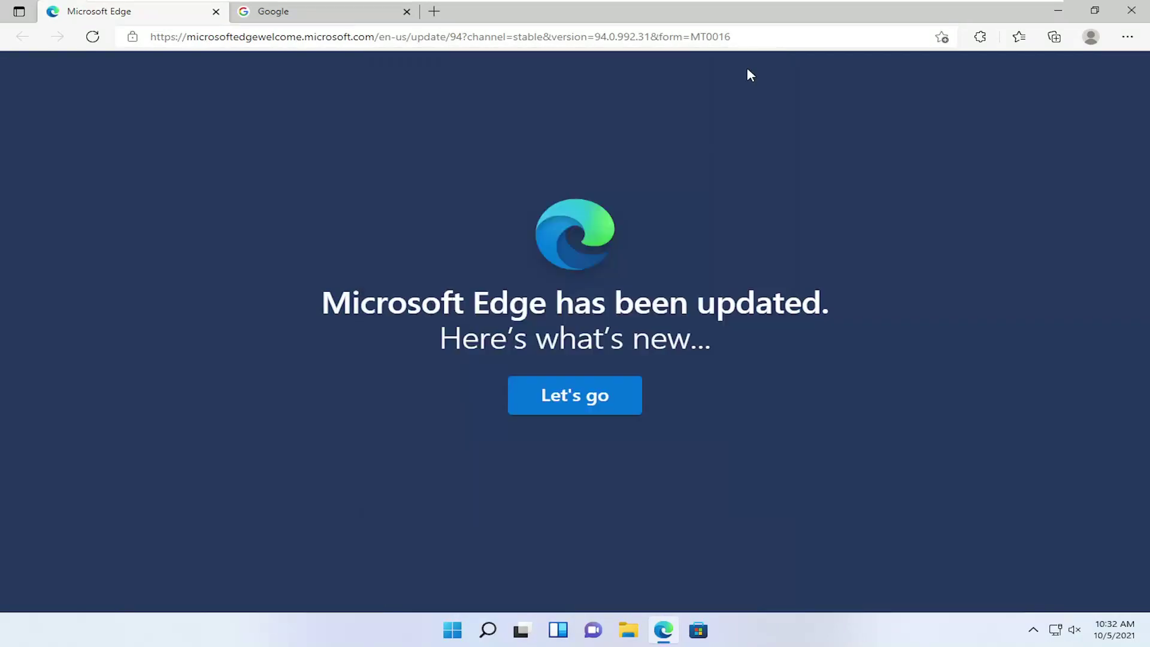
pyautogui.click(216, 11)
pyautogui.click(344, 38)
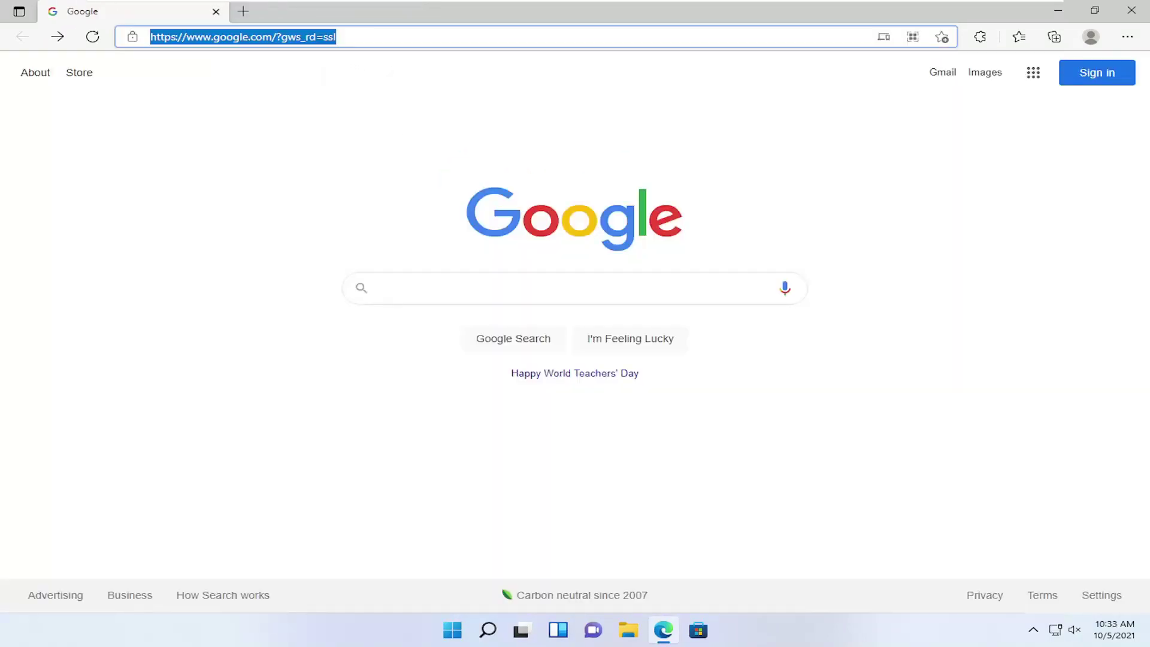
pyautogui.write('https://www.microsoft.com/en-us/software-download/windows11')
pyautogui.press('Return')
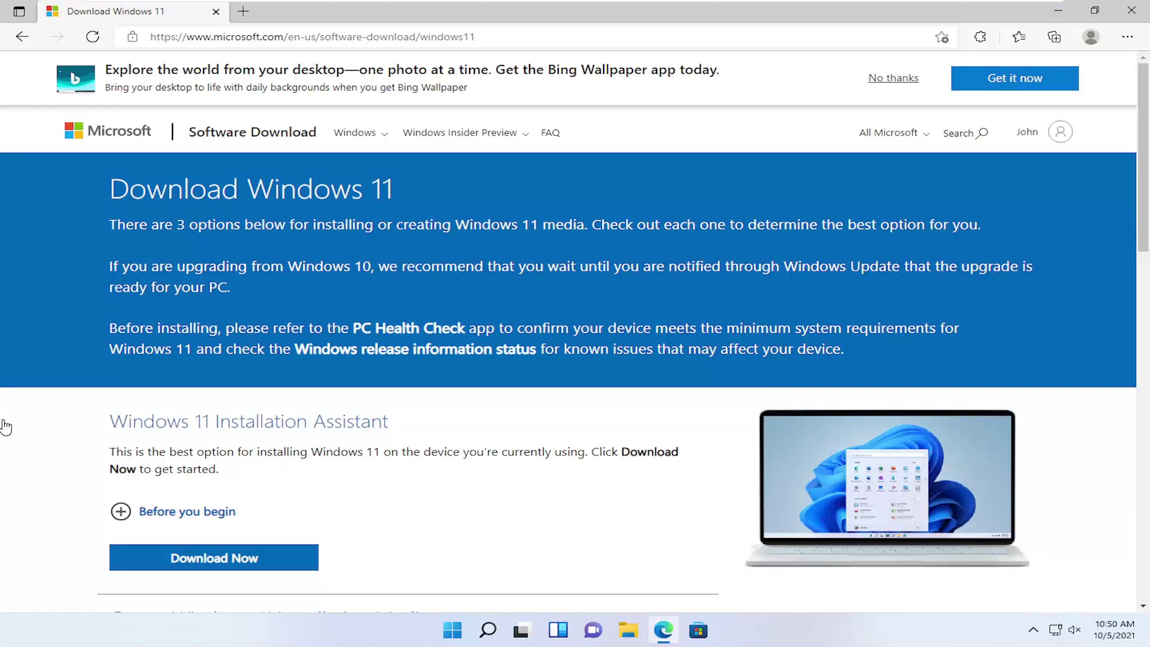
# - Choose Windows 11 as the edition under Download Windows 11 Disk Image (ISO) and submit the download request
pyautogui.scroll(-1, 315, 258)
pyautogui.scroll(-6, 316, 257)
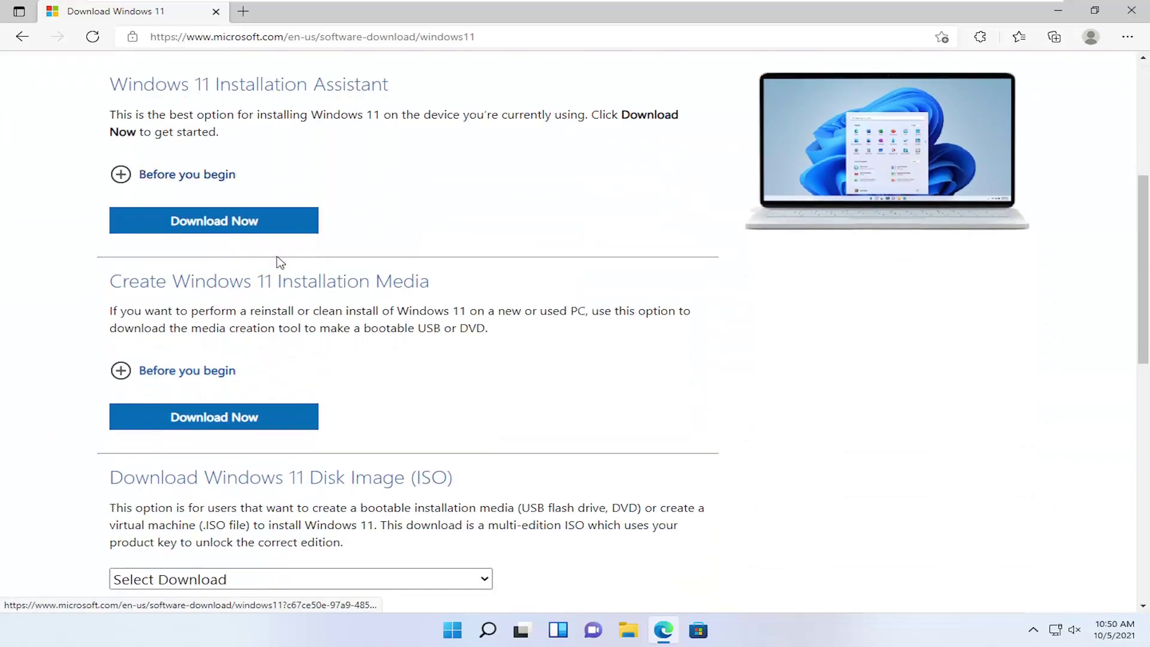
pyautogui.scroll(-2, 249, 328)
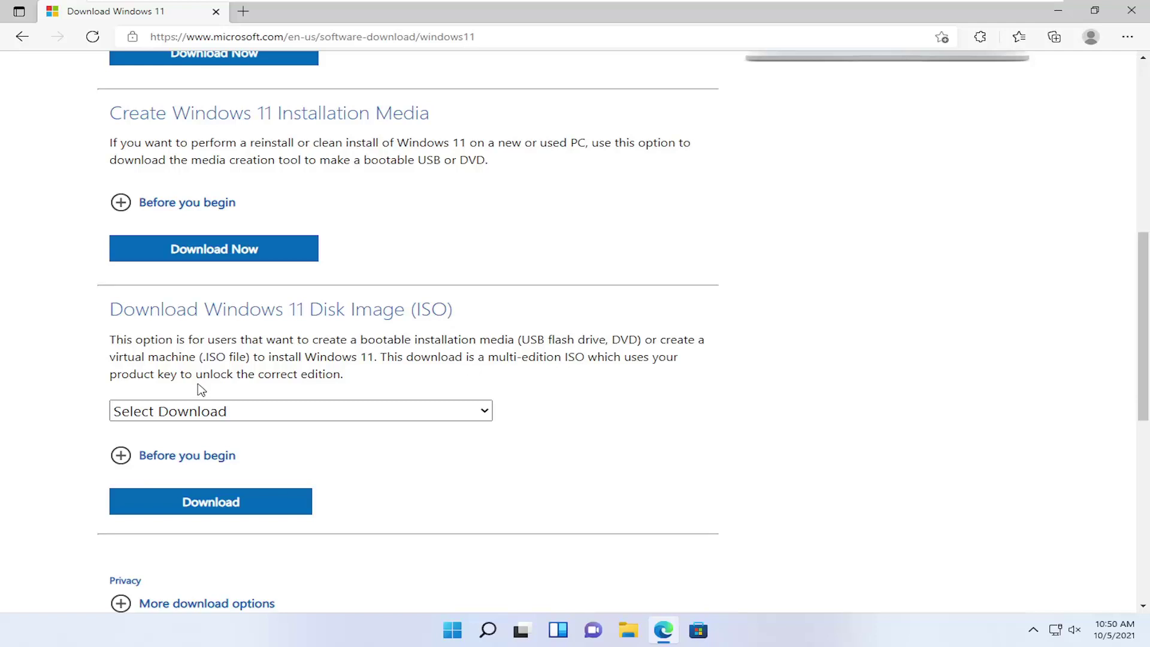
pyautogui.scroll(-2, 354, 356)
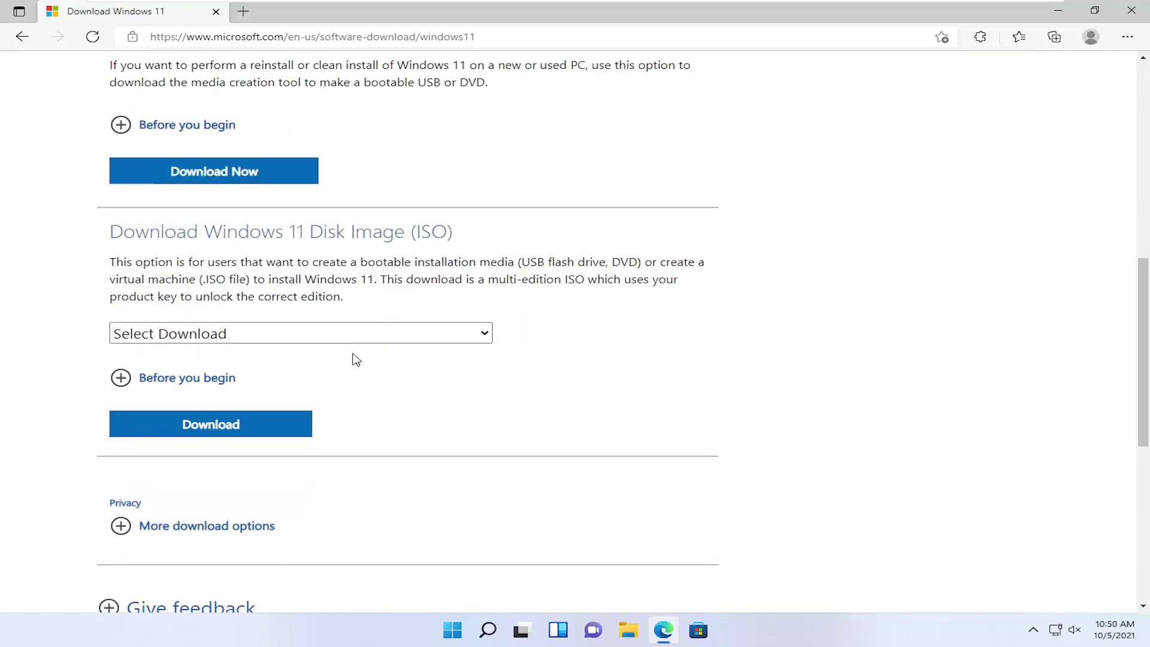
pyautogui.click(436, 329)
pyautogui.click(135, 373)
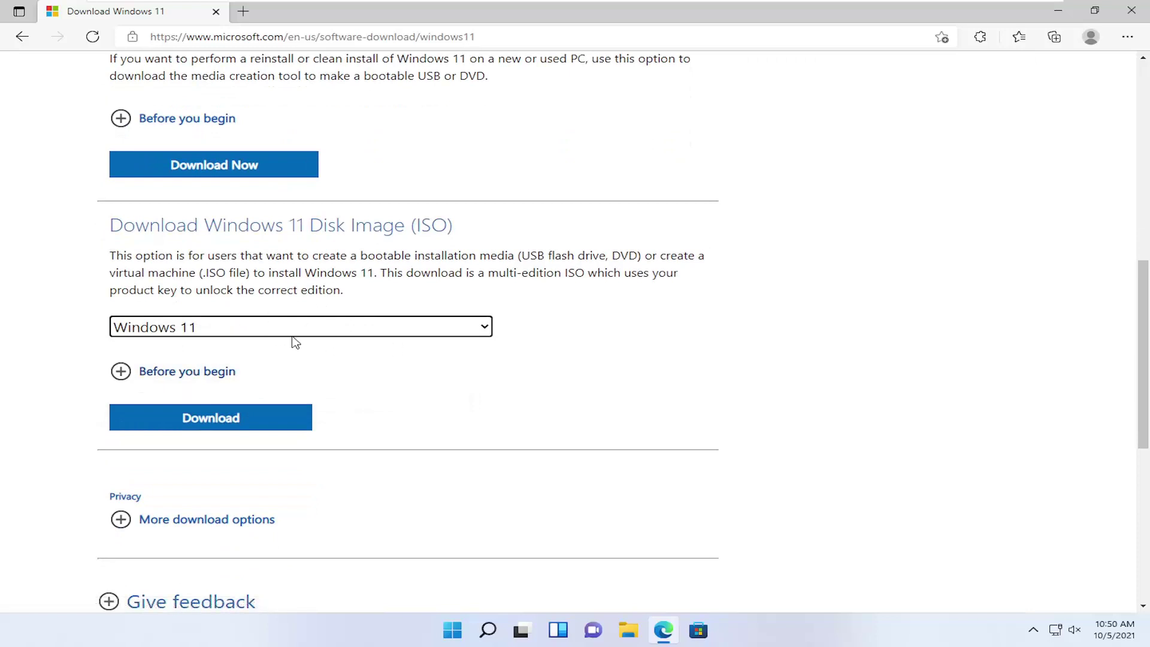
pyautogui.scroll(1, 290, 341)
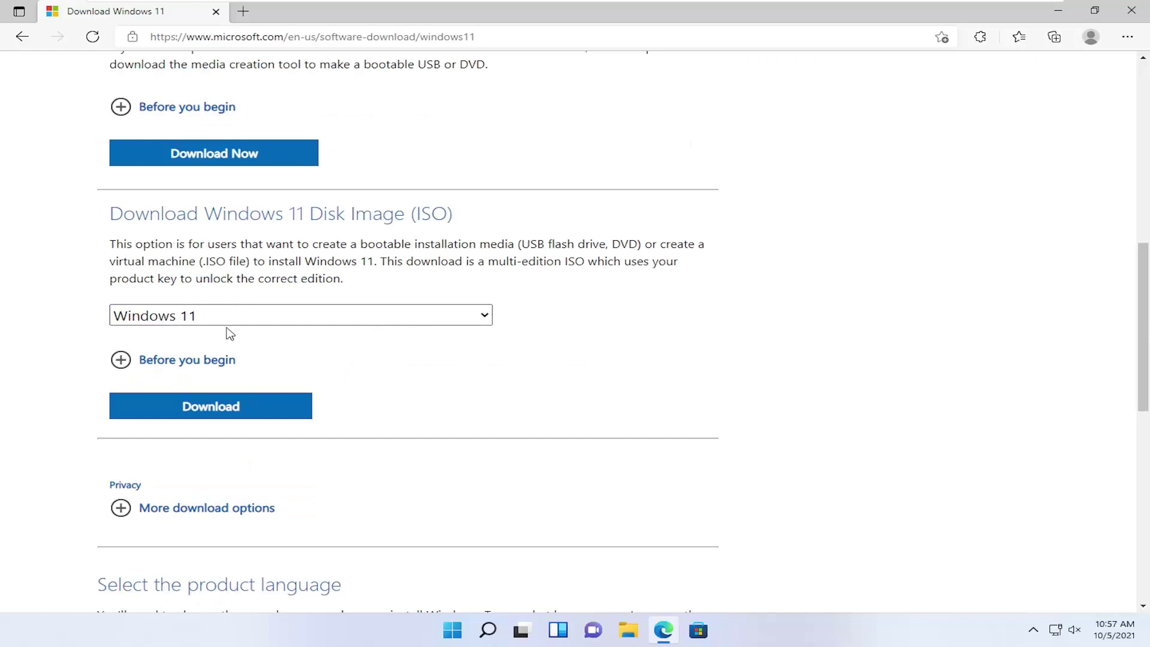
pyautogui.click(207, 408)
# - Set the product language to English and confirm the choice
pyautogui.scroll(-4, 180, 377)
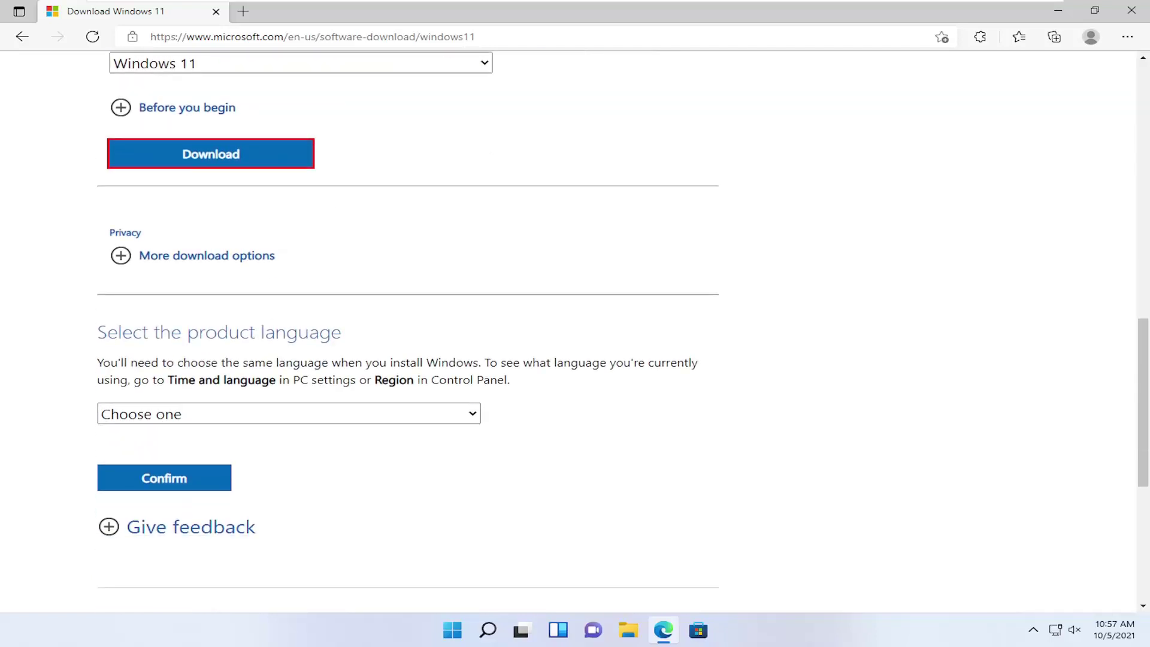
pyautogui.scroll(-1, 149, 344)
pyautogui.click(195, 331)
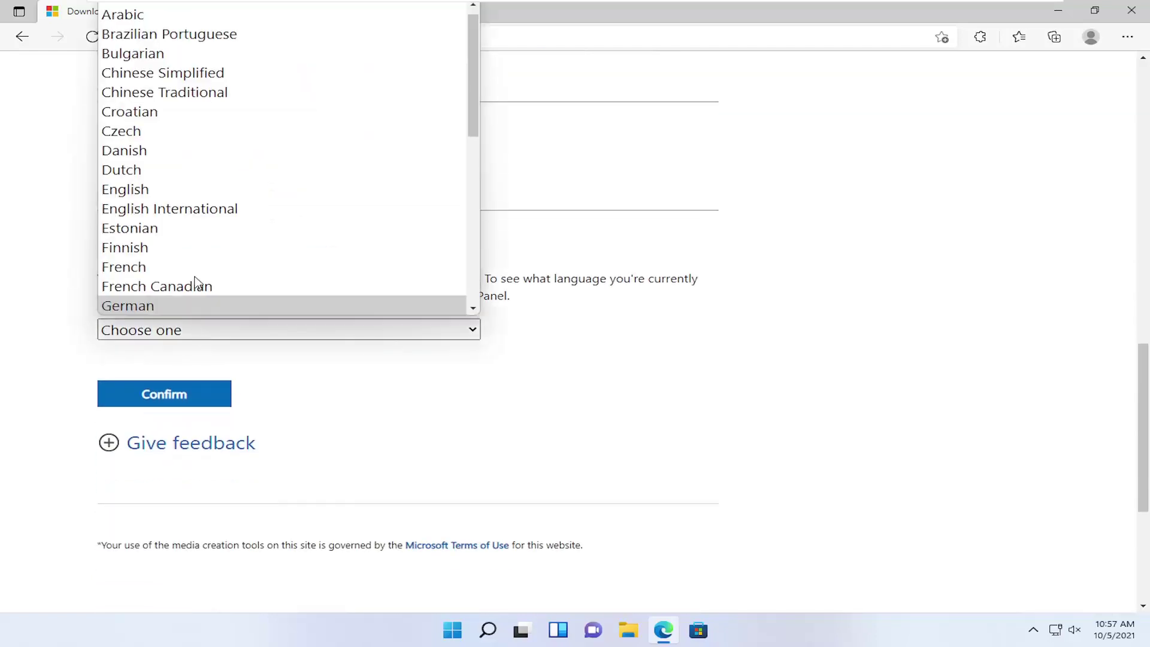
pyautogui.click(138, 189)
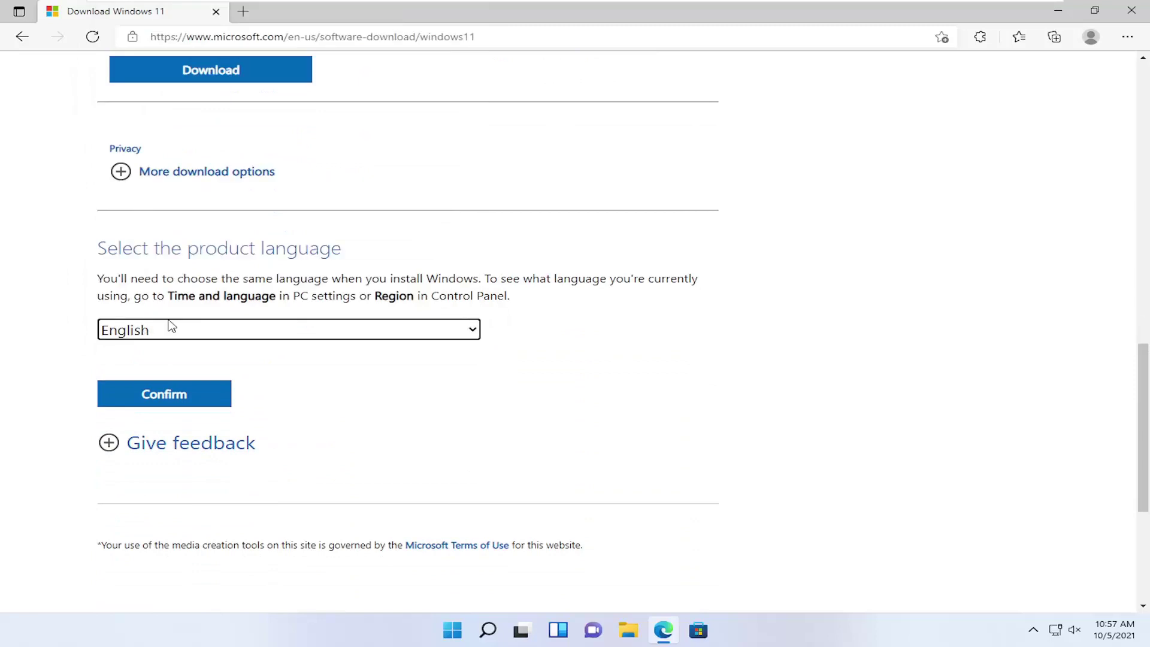
pyautogui.click(165, 400)
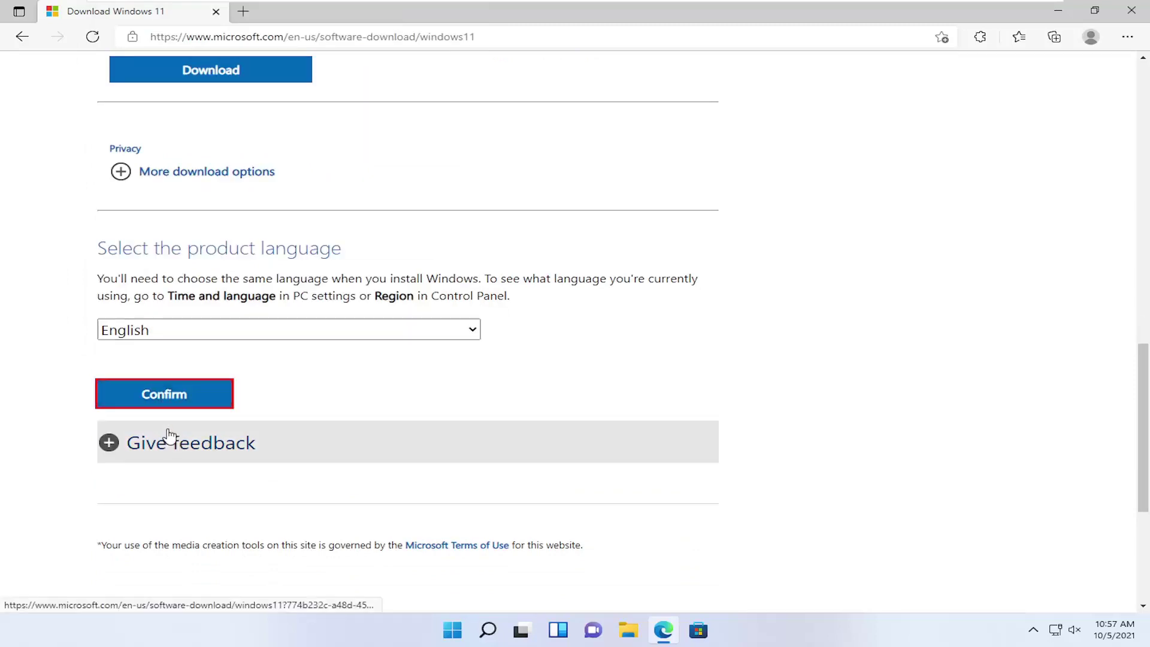
pyautogui.click(168, 397)
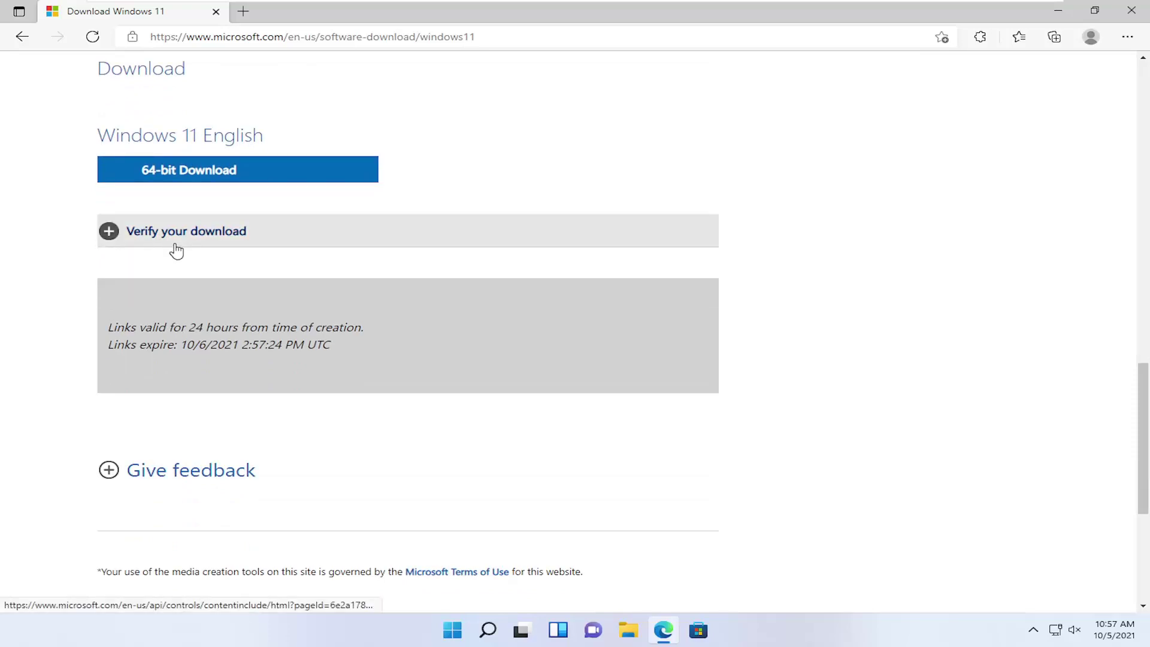
# - Start the 64-bit download of the Windows 11 English disk image
pyautogui.scroll(1, 165, 201)
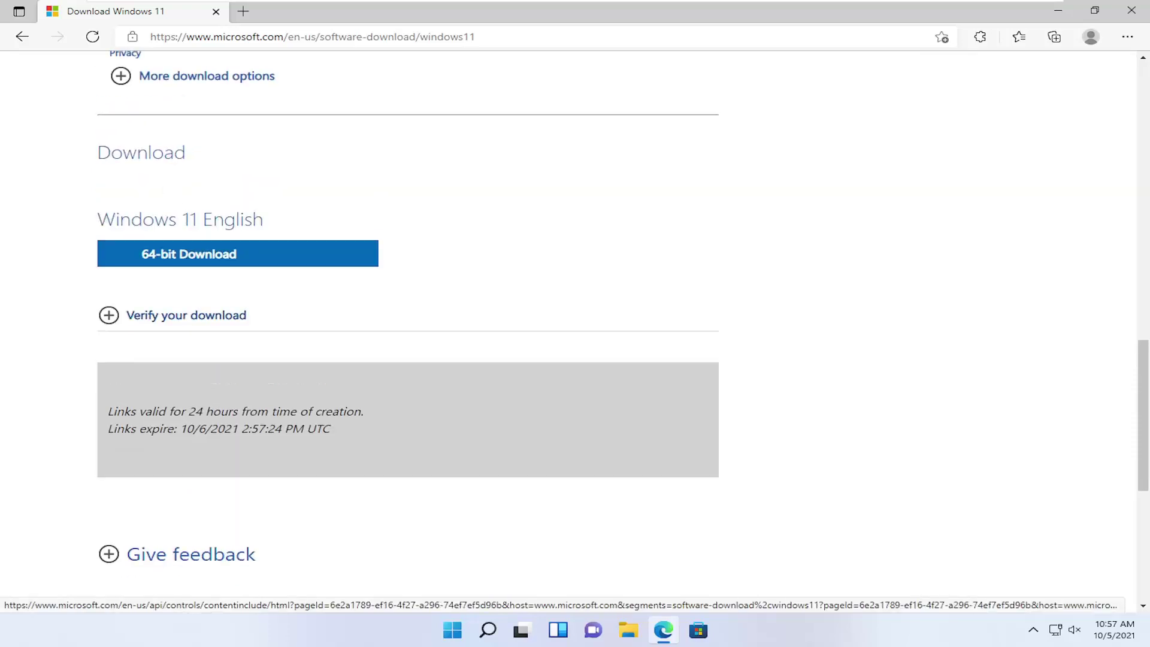
pyautogui.click(183, 262)
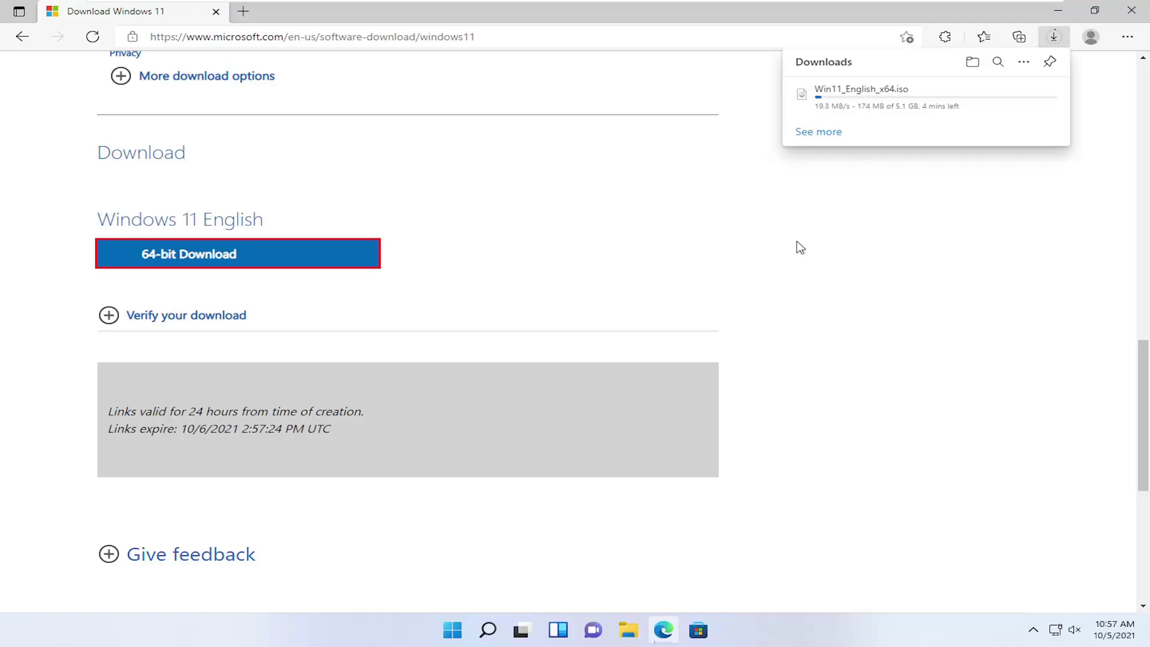
pyautogui.scroll(-1, 800, 247)
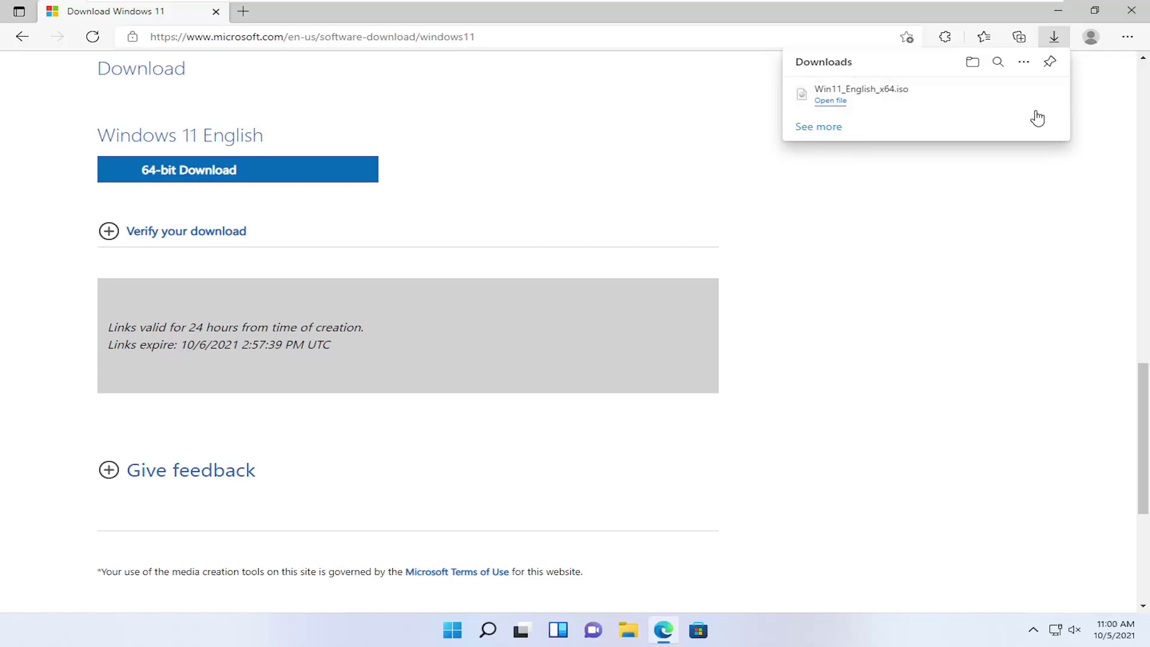
# - Open the downloaded Win11_English_x64.iso and its Downloads folder, and minimize the browser window
pyautogui.click(1000, 96)
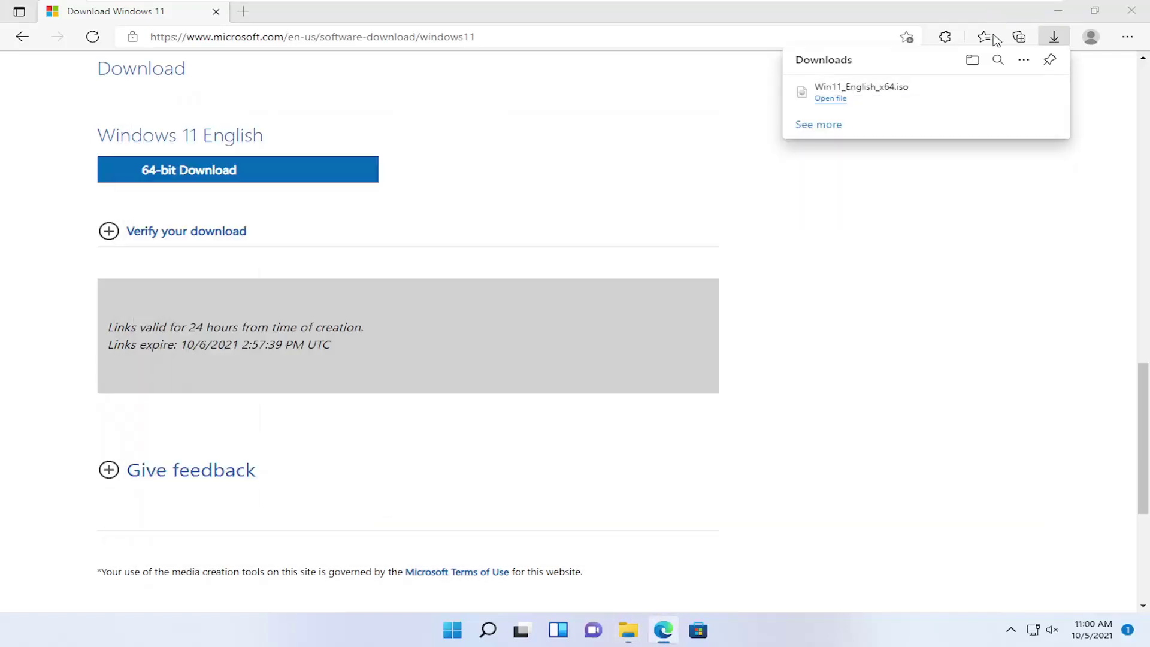
pyautogui.doubleClick(1012, 10)
pyautogui.click(1045, 157)
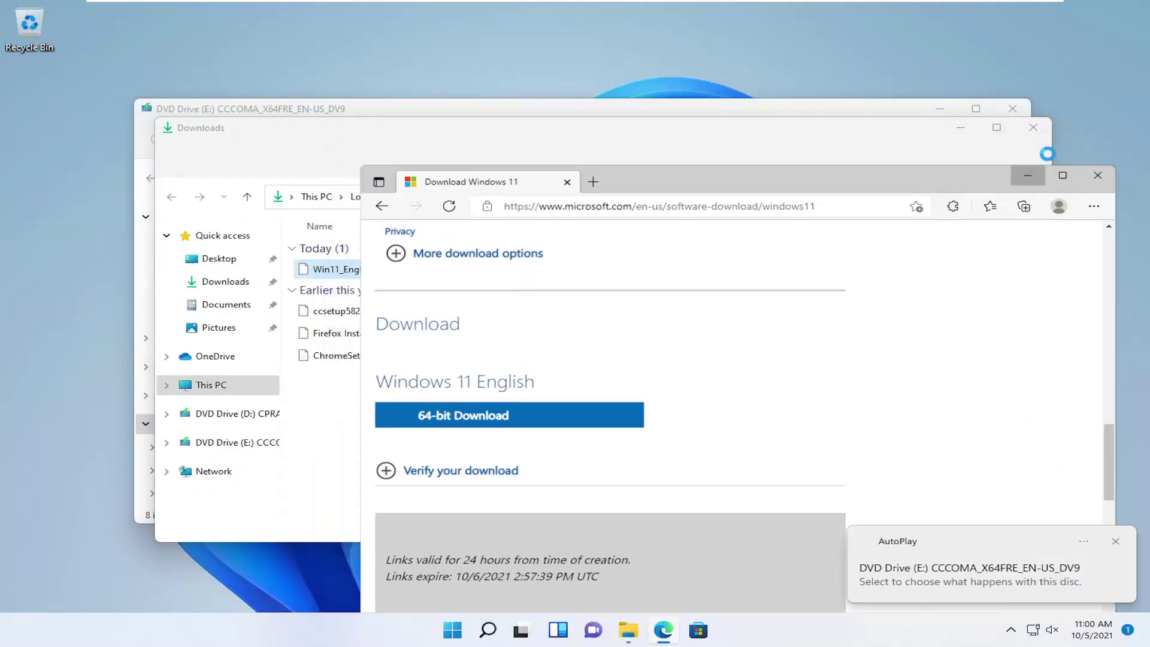
# - Bring the mounted Windows 11 disc's window forward to view its setup files, and close that window
pyautogui.moveTo(457, 122); pyautogui.dragTo(523, 209)
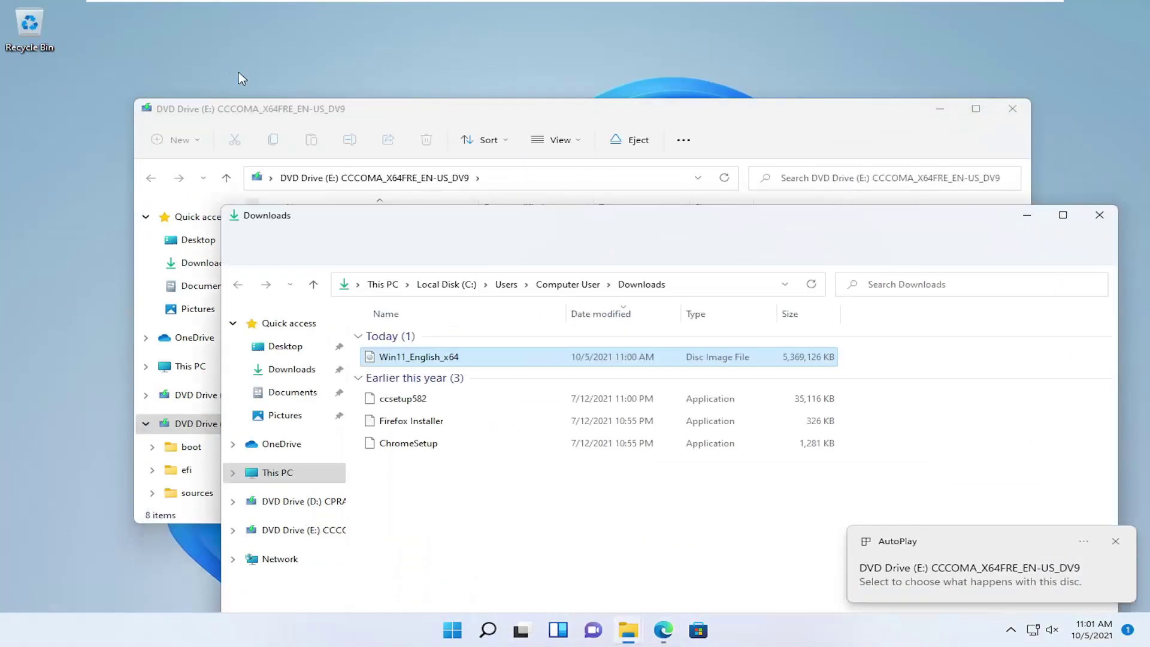
pyautogui.click(247, 108)
pyautogui.moveTo(260, 96); pyautogui.dragTo(271, 60)
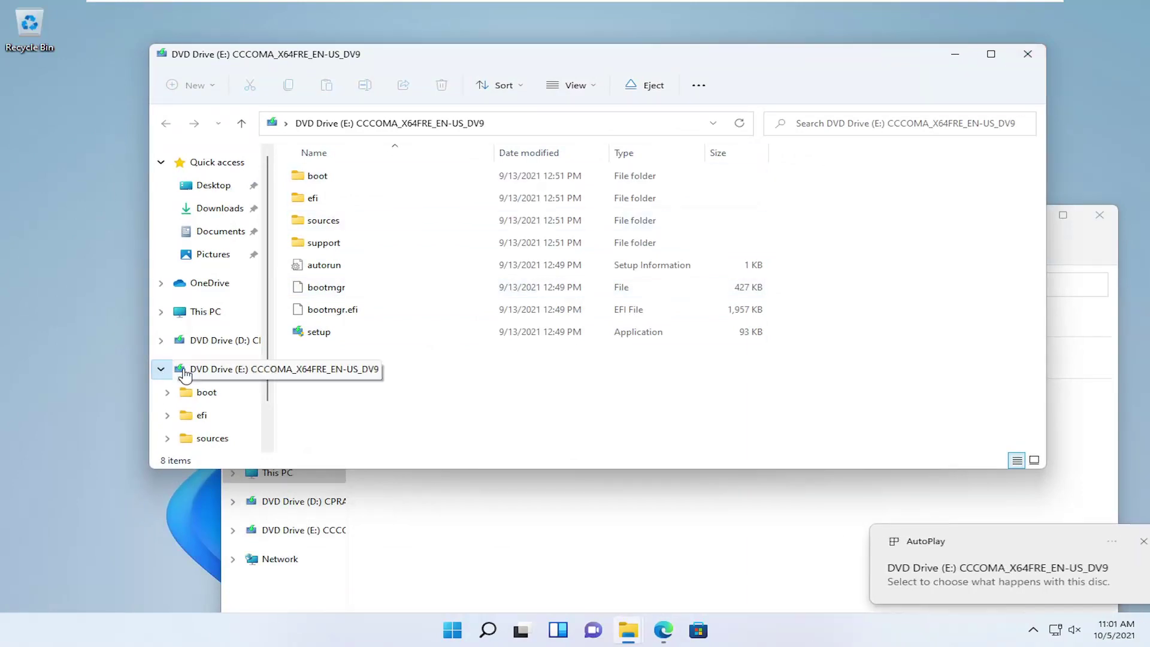
pyautogui.click(1027, 54)
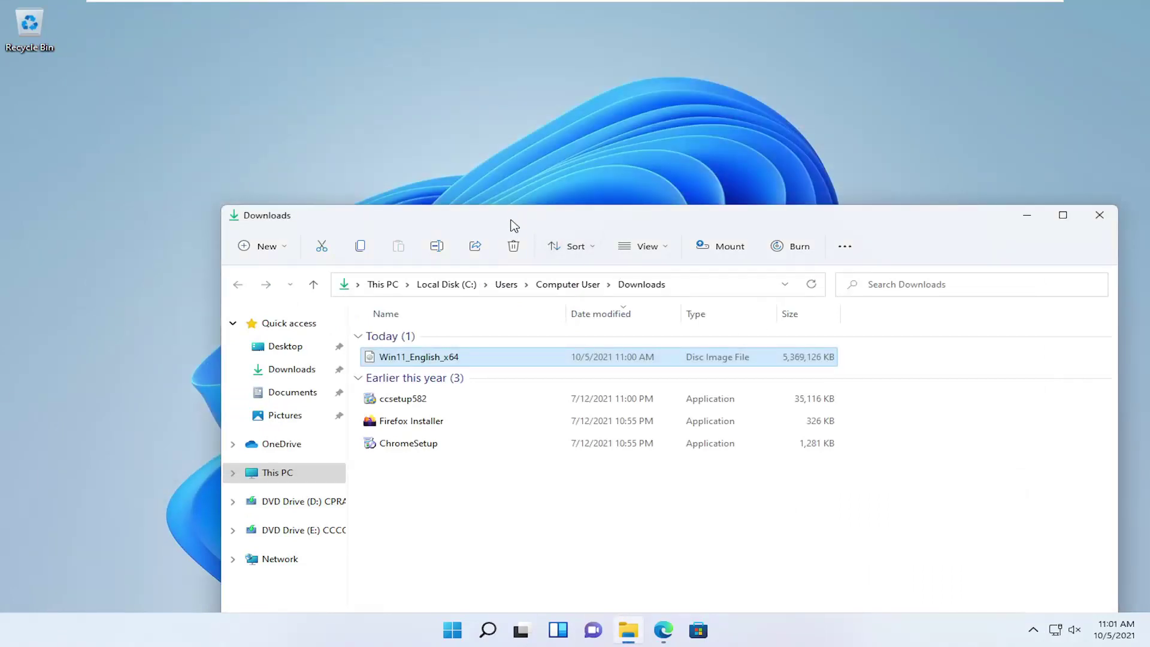
# - Check the general properties of Win11_English_x64 in the Downloads folder, close them and minimize the folder window
pyautogui.moveTo(514, 226); pyautogui.dragTo(461, 96)
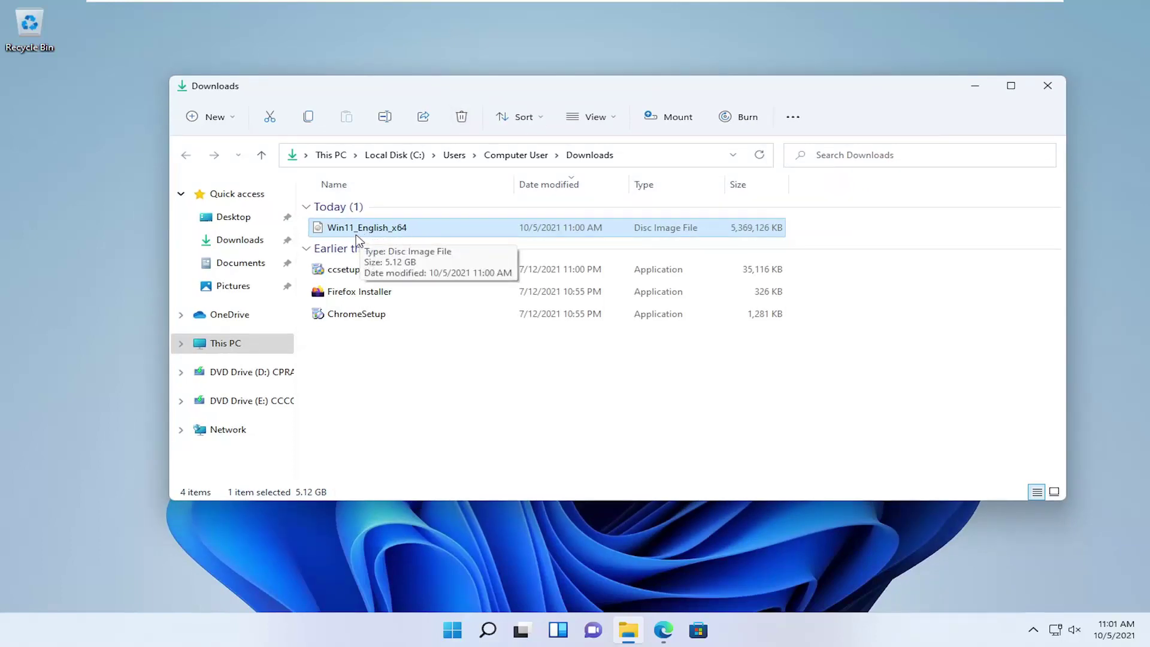
pyautogui.rightClick(400, 238)
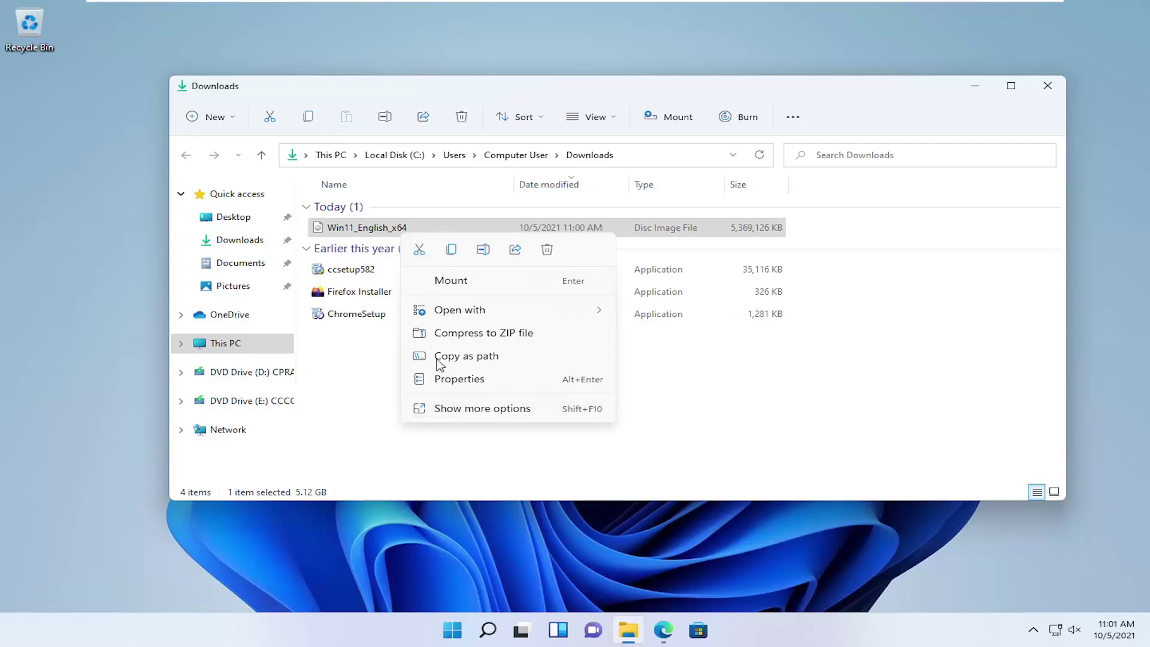
pyautogui.click(453, 382)
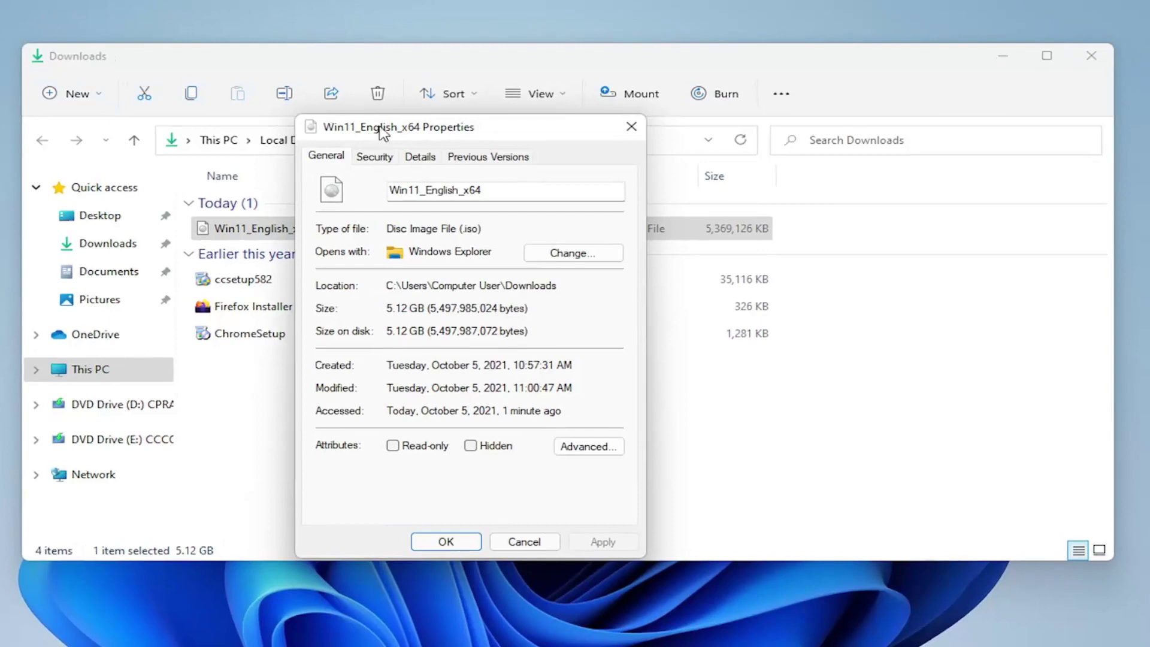
pyautogui.moveTo(381, 132); pyautogui.dragTo(434, 84)
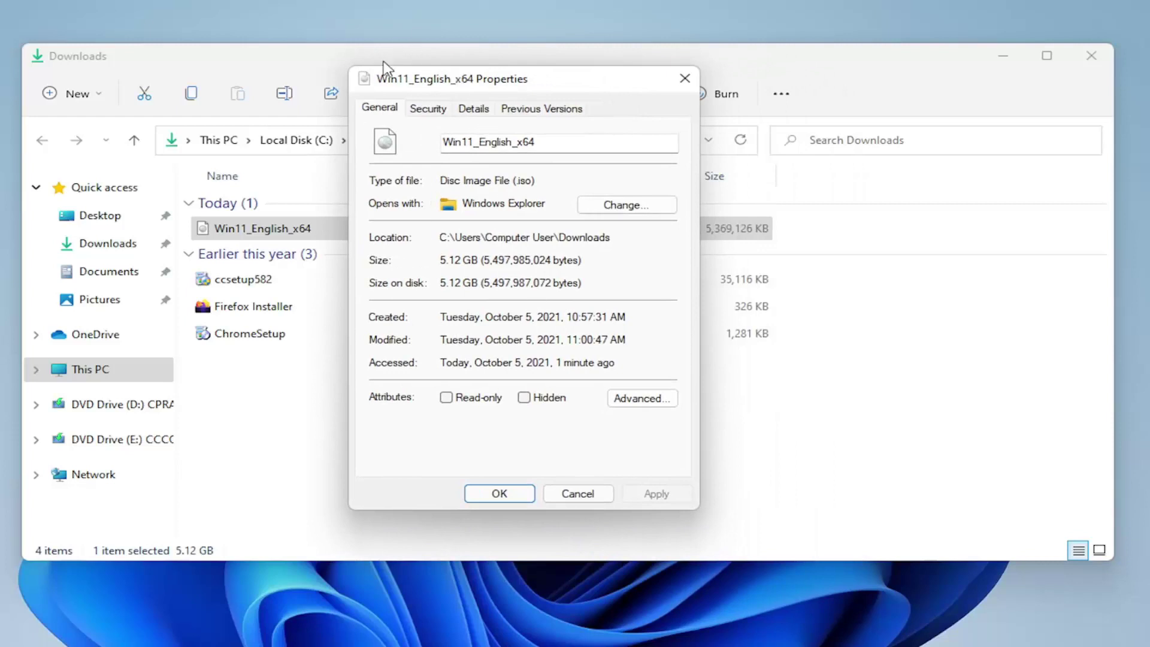
pyautogui.moveTo(403, 82); pyautogui.dragTo(461, 87)
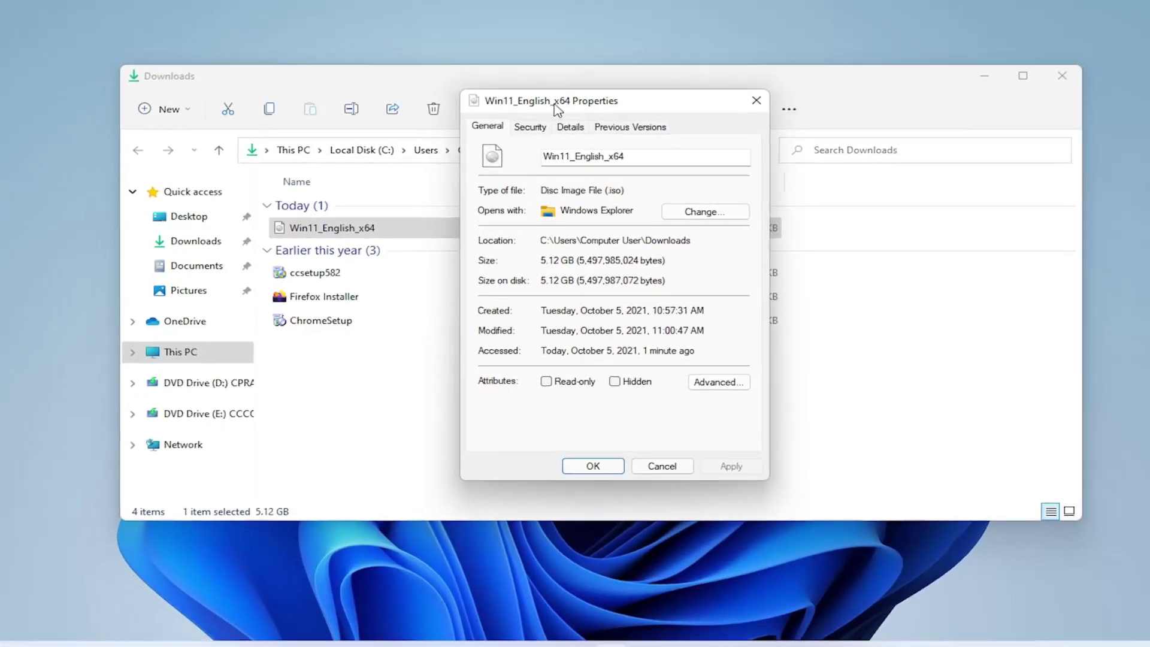
pyautogui.moveTo(555, 106); pyautogui.dragTo(575, 118)
pyautogui.click(774, 115)
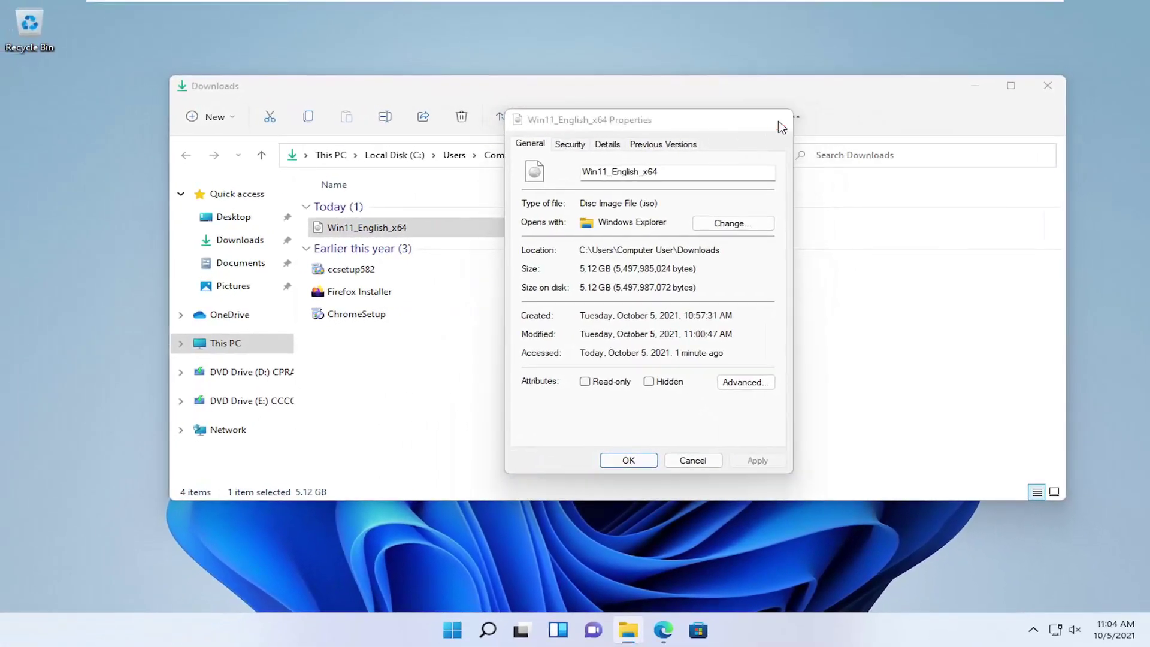
pyautogui.click(974, 86)
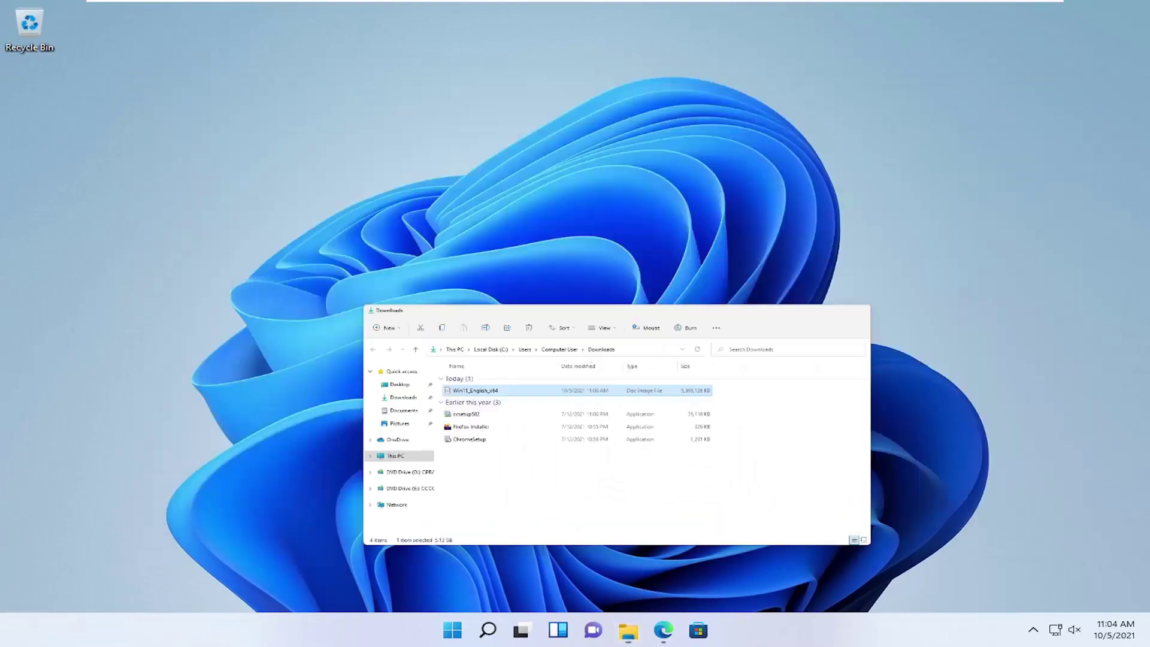